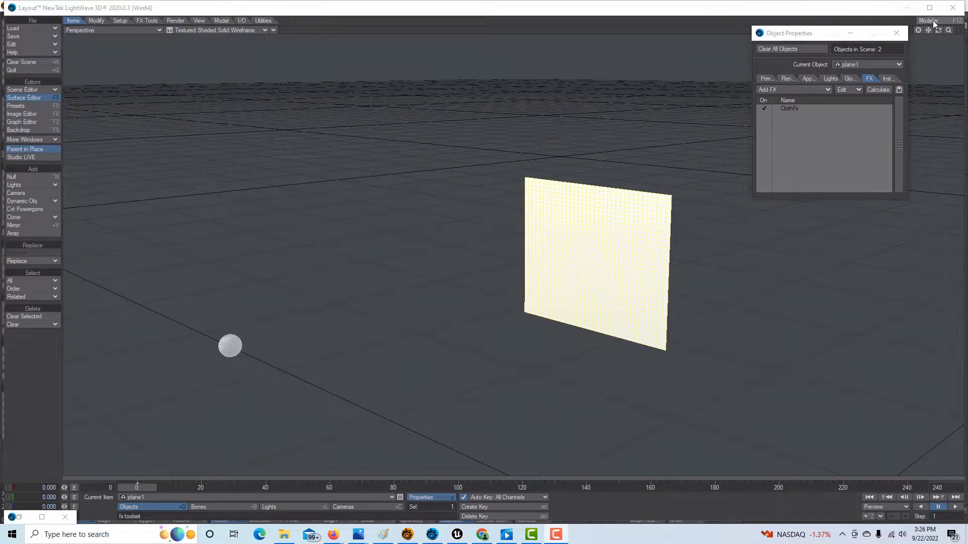
# Step: Switch to Modeler, examine plane1 and its available weight maps with all four viewports fitted, and return to Layout
pyautogui.click(933, 20)
pyautogui.click(896, 110)
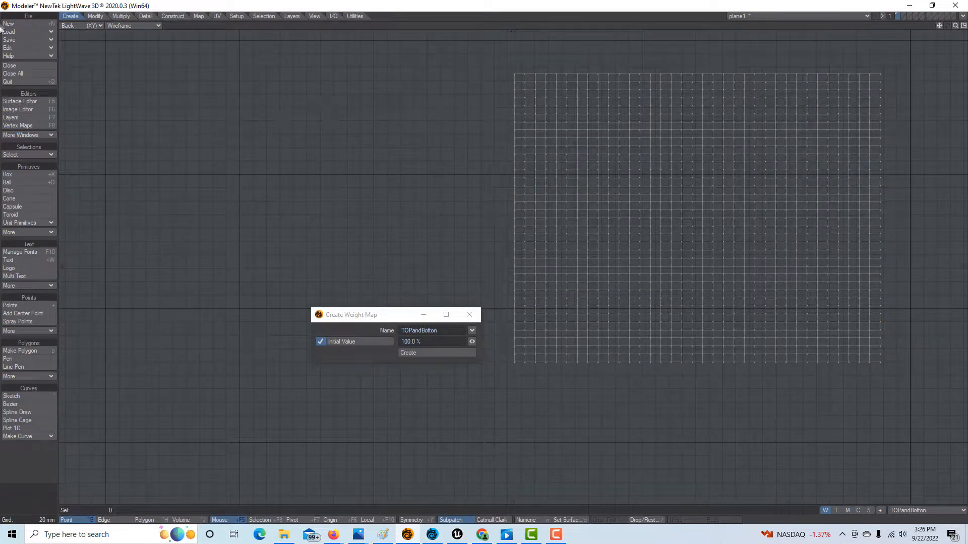
pyautogui.click(963, 26)
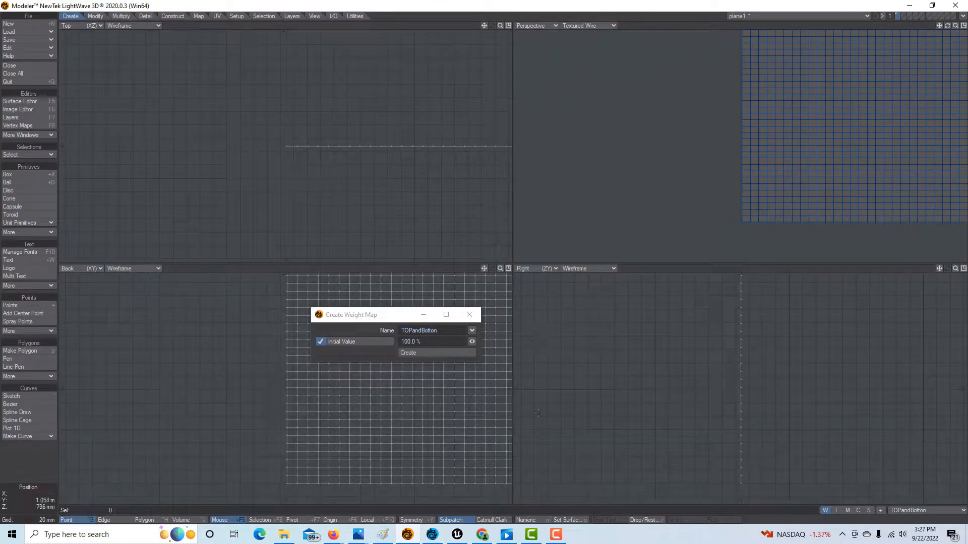
pyautogui.press('a')
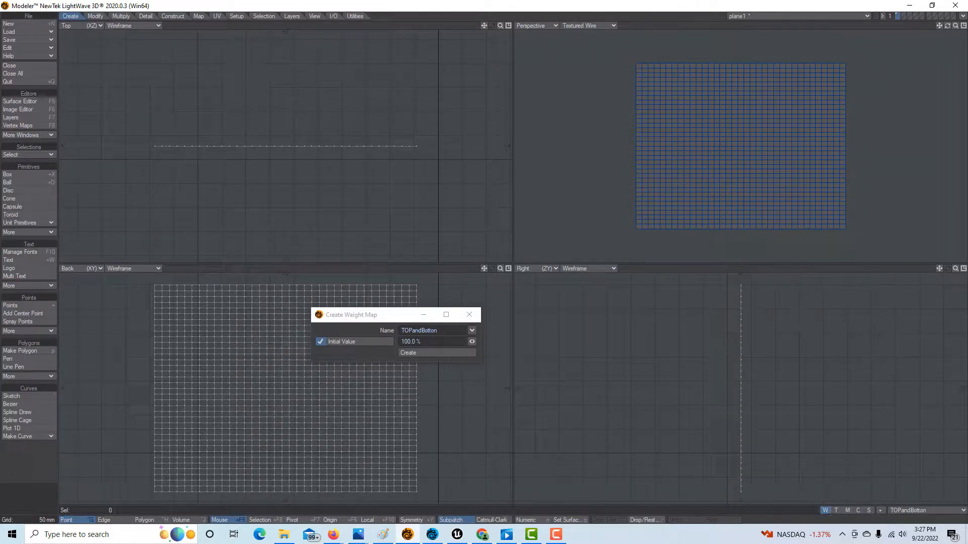
pyautogui.click(963, 513)
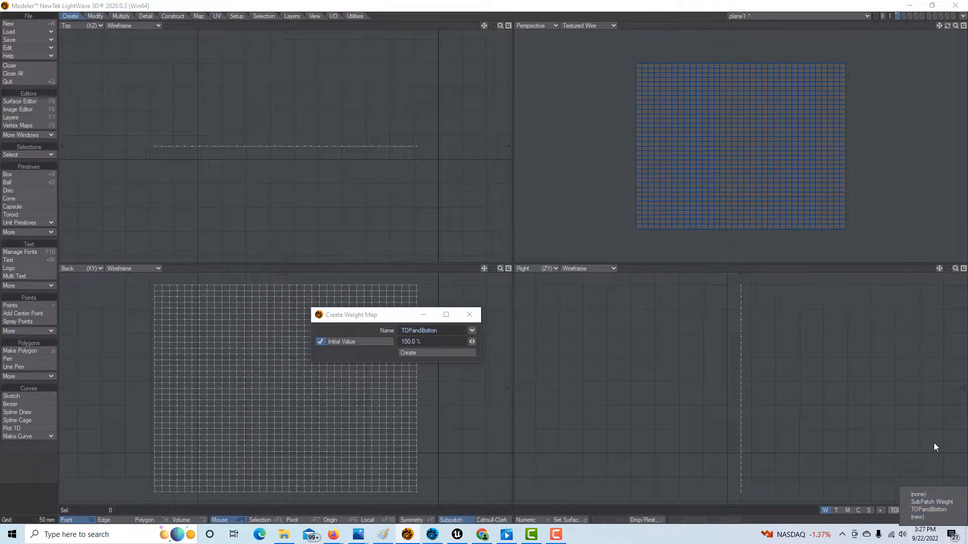
pyautogui.click(929, 460)
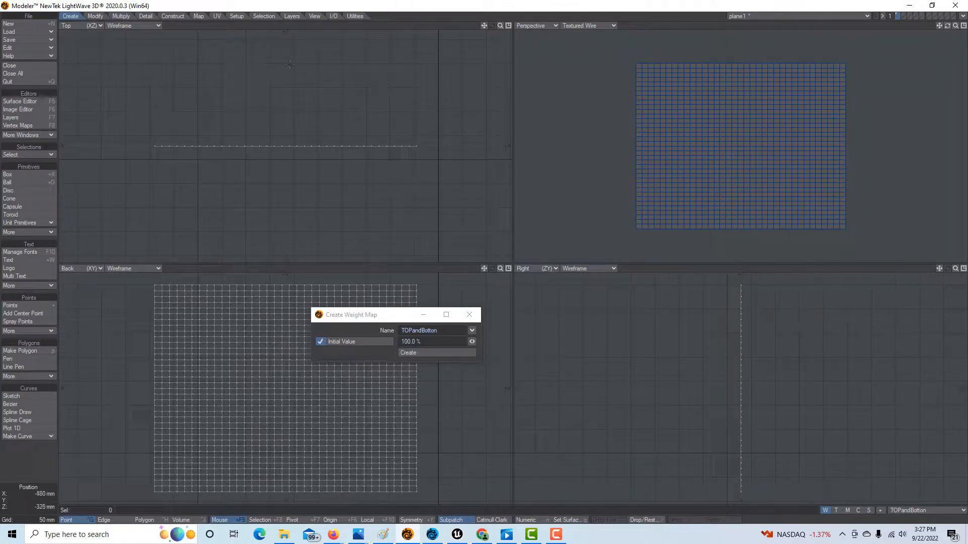
pyautogui.click(962, 18)
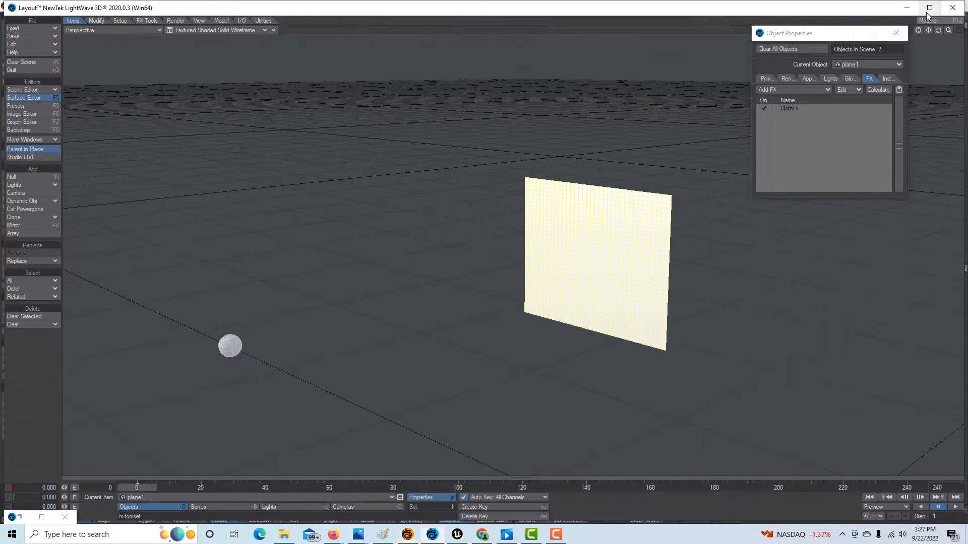
pyautogui.click(928, 14)
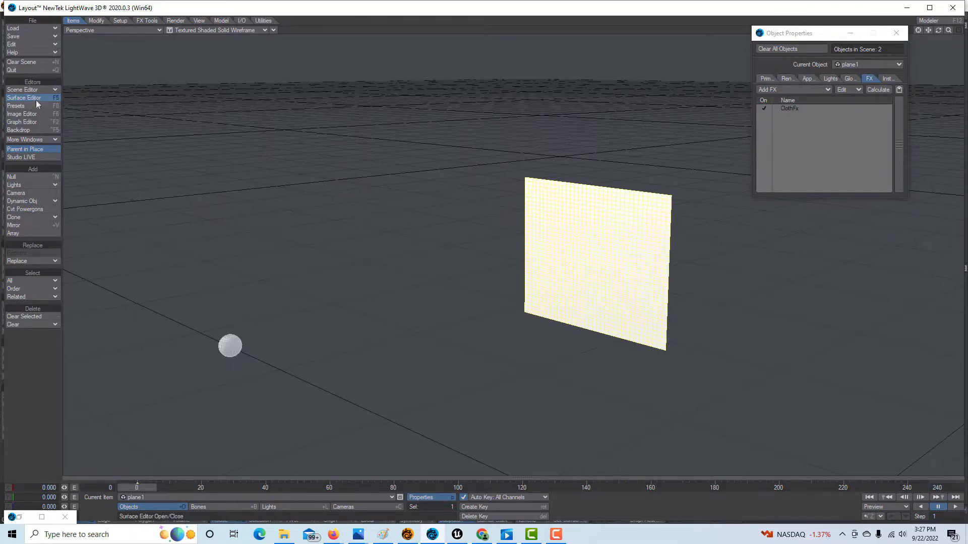
# Step: Review the surface materials of plane1 and the sphere in the Surface Editor
pyautogui.click(23, 98)
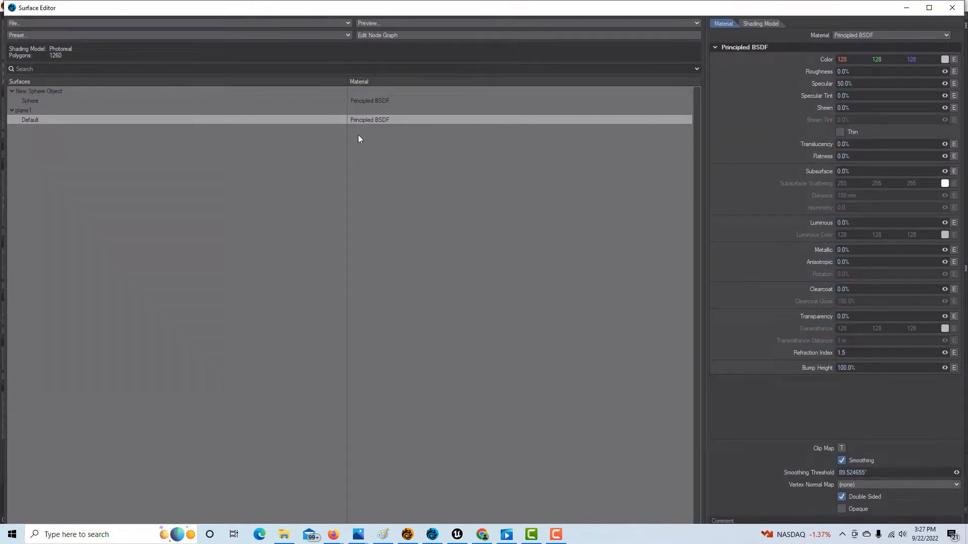
pyautogui.click(375, 100)
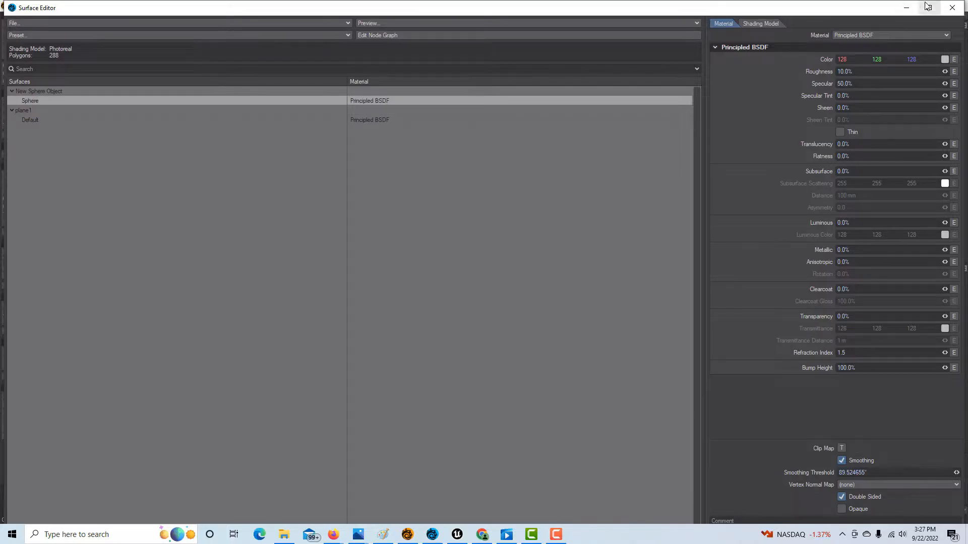
pyautogui.click(908, 8)
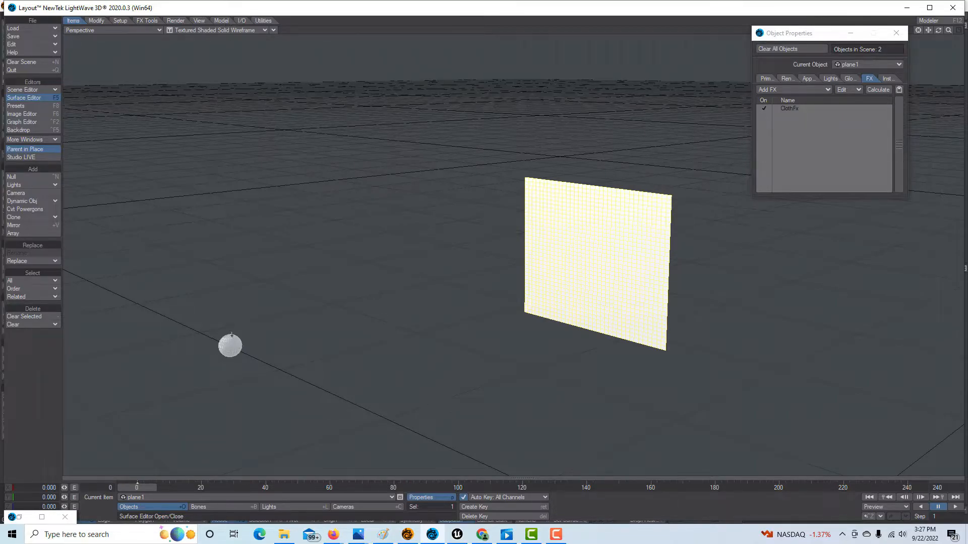
# Step: Select New Sphere Object, scrub its animation to frame 239, and return to the first frame
pyautogui.click(225, 21)
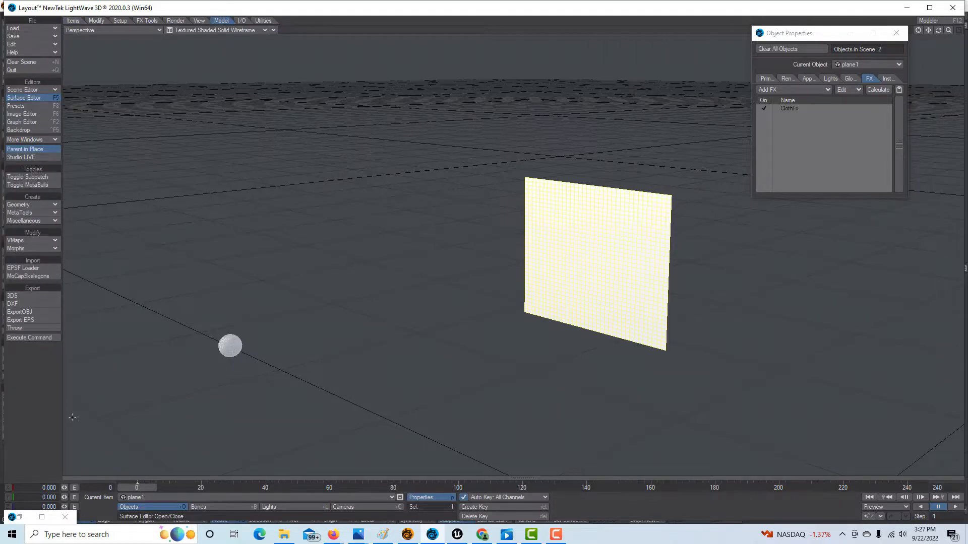
pyautogui.click(378, 498)
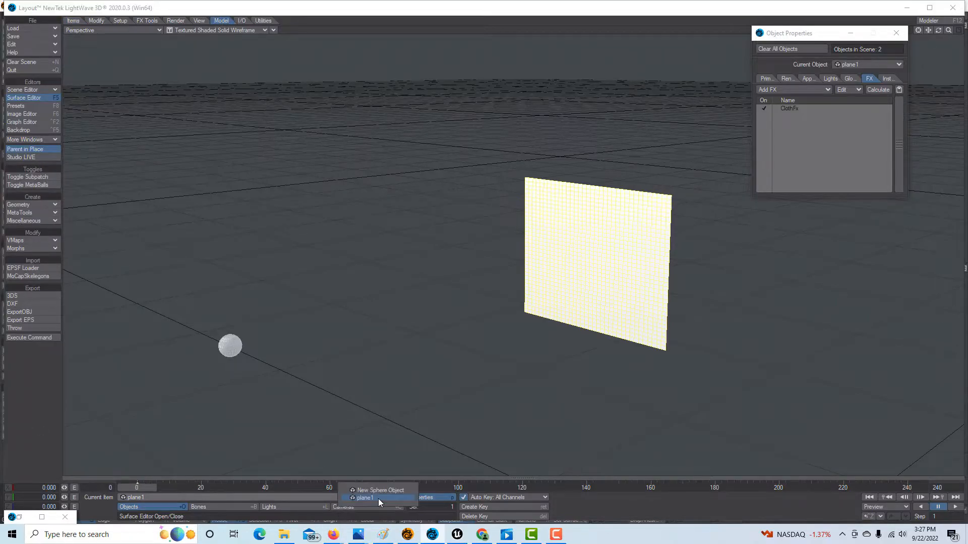
pyautogui.click(379, 491)
pyautogui.press('t')
pyautogui.press('y')
pyautogui.press('h')
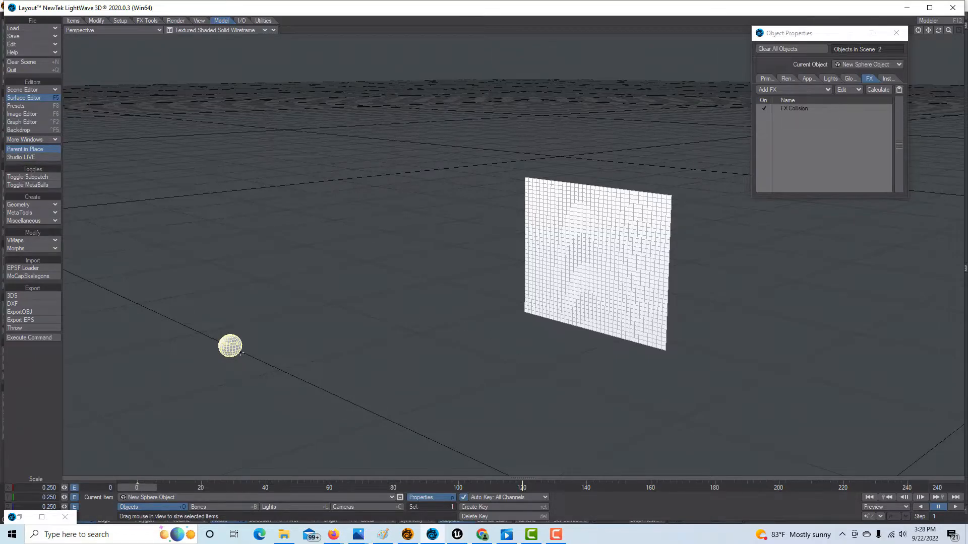
pyautogui.moveTo(143, 488); pyautogui.dragTo(904, 487)
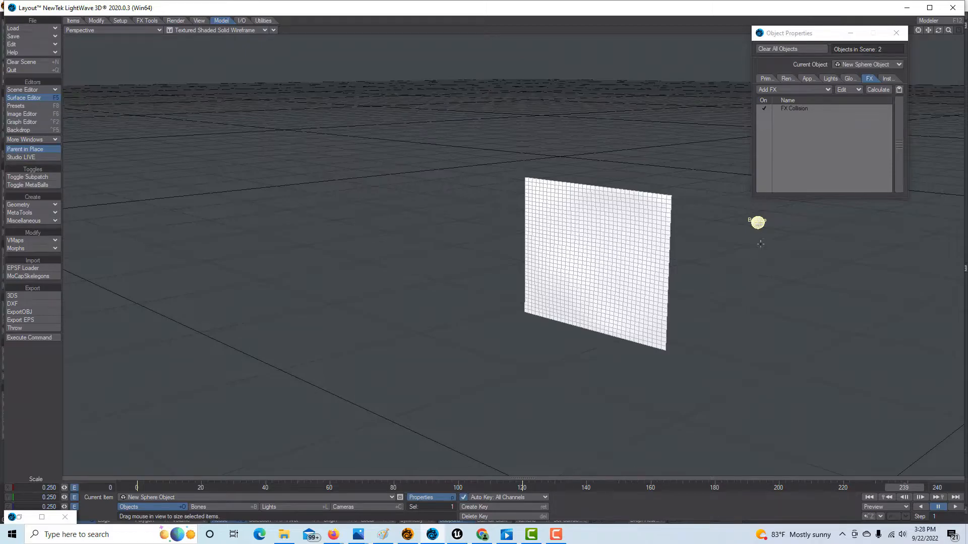
pyautogui.click(870, 497)
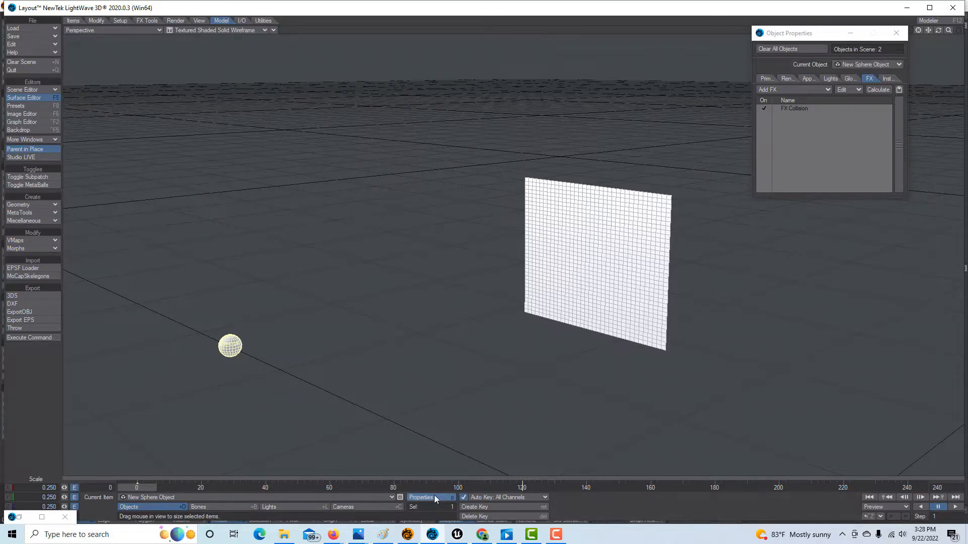
# Step: Examine the available FX types and the sphere's FX Collision settings, and close the object properties
pyautogui.click(827, 89)
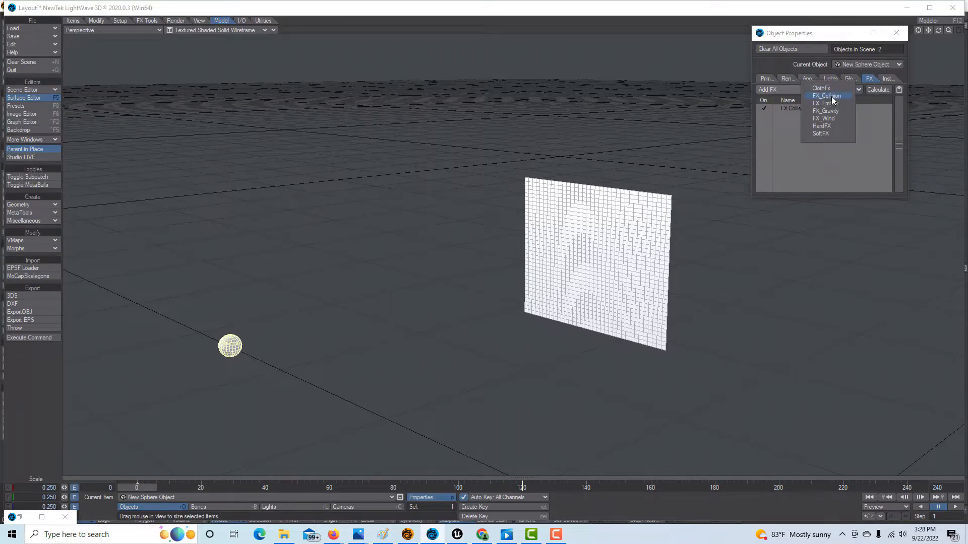
pyautogui.click(792, 108)
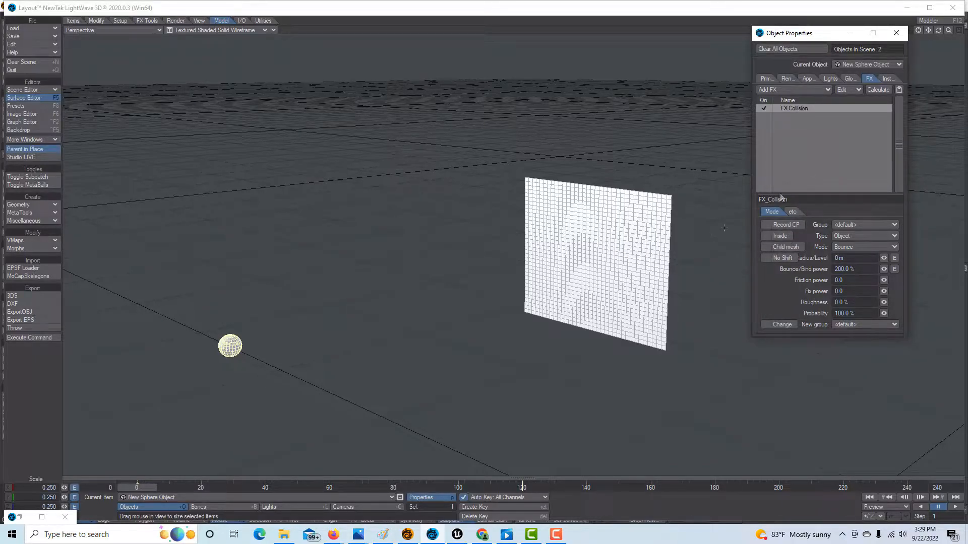
pyautogui.click(896, 34)
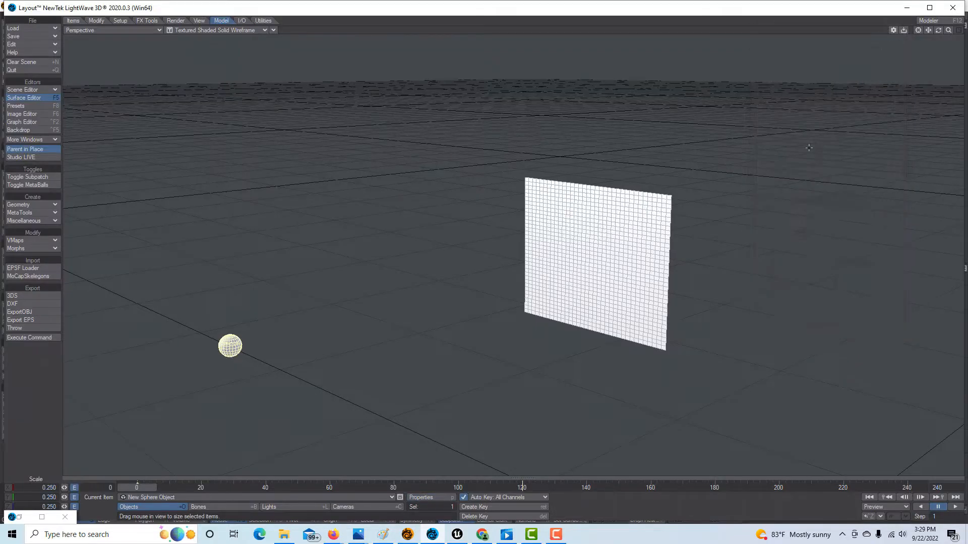
# Step: Select plane1 and open the settings of its ClothFX dynamic
pyautogui.click(318, 497)
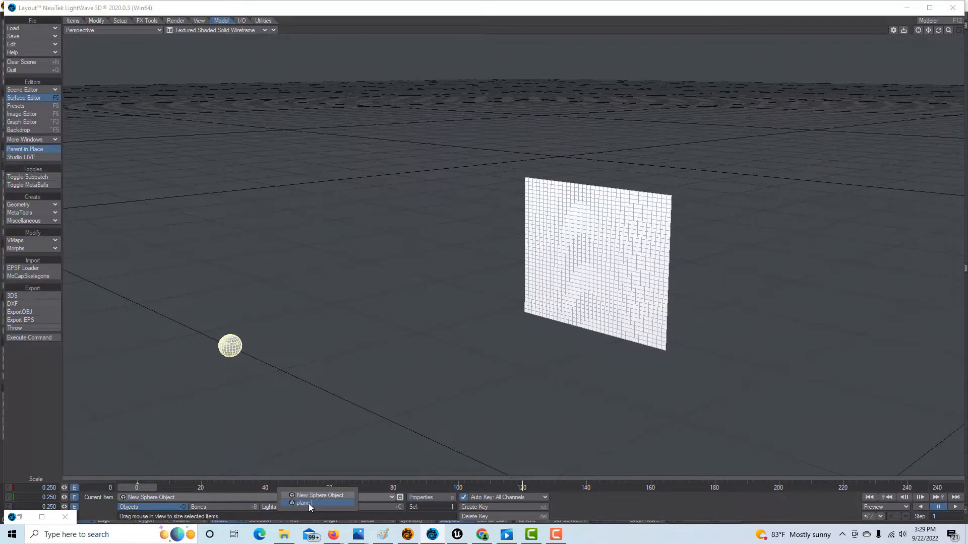
pyautogui.click(307, 503)
pyautogui.click(427, 497)
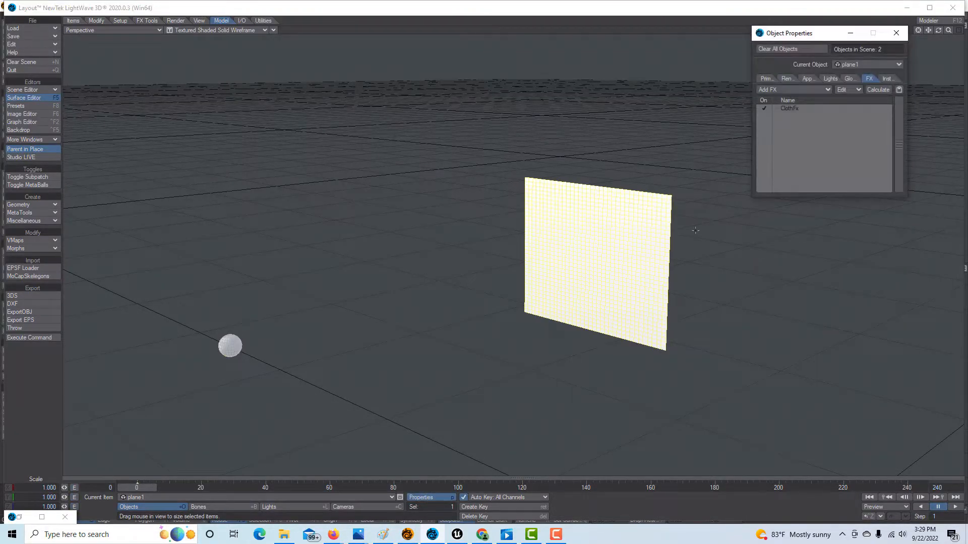
pyautogui.click(812, 89)
pyautogui.click(805, 108)
pyautogui.doubleClick(797, 108)
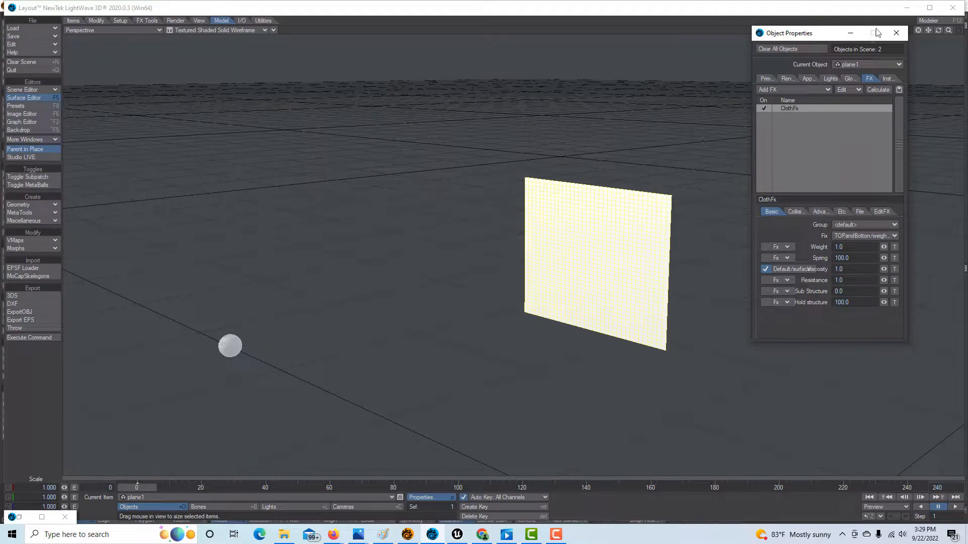
# Step: Examine the cloth's Etc settings for gravity, resolution, and the available presets
pyautogui.click(842, 211)
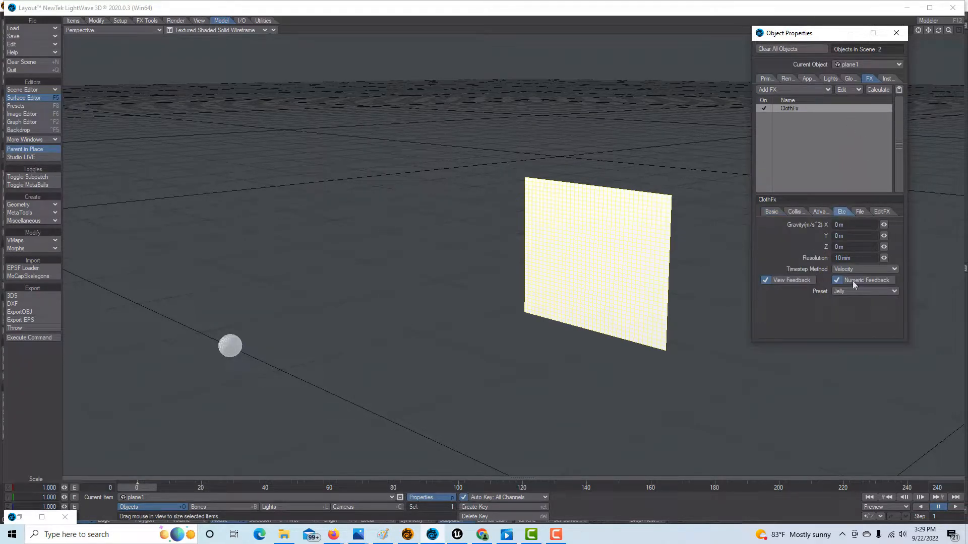
pyautogui.click(893, 293)
pyautogui.click(891, 292)
# Step: Inspect the points along the plane's top edge in Modeler and return to Layout
pyautogui.click(932, 23)
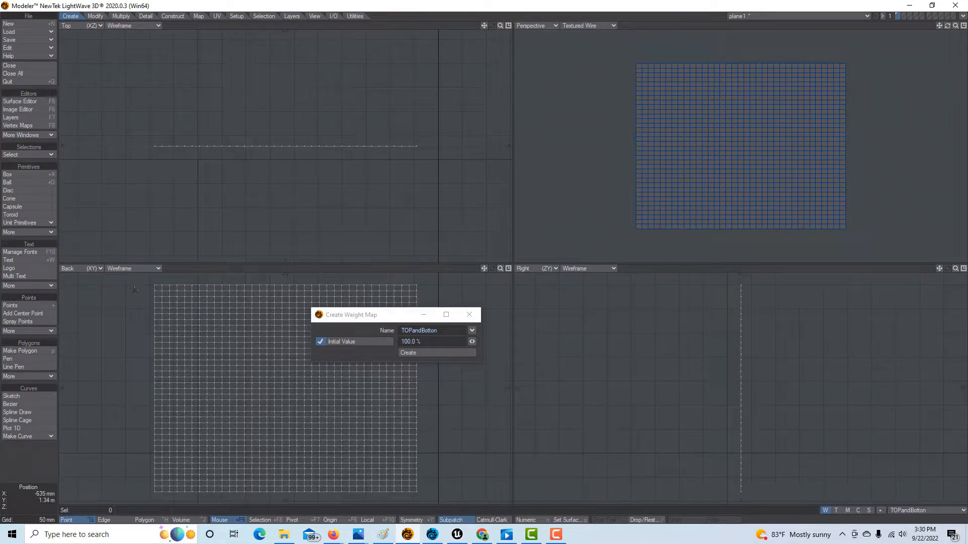
pyautogui.moveTo(386, 296); pyautogui.dragTo(402, 296)
pyautogui.click(401, 297)
pyautogui.click(386, 296)
pyautogui.click(964, 16)
pyautogui.click(933, 20)
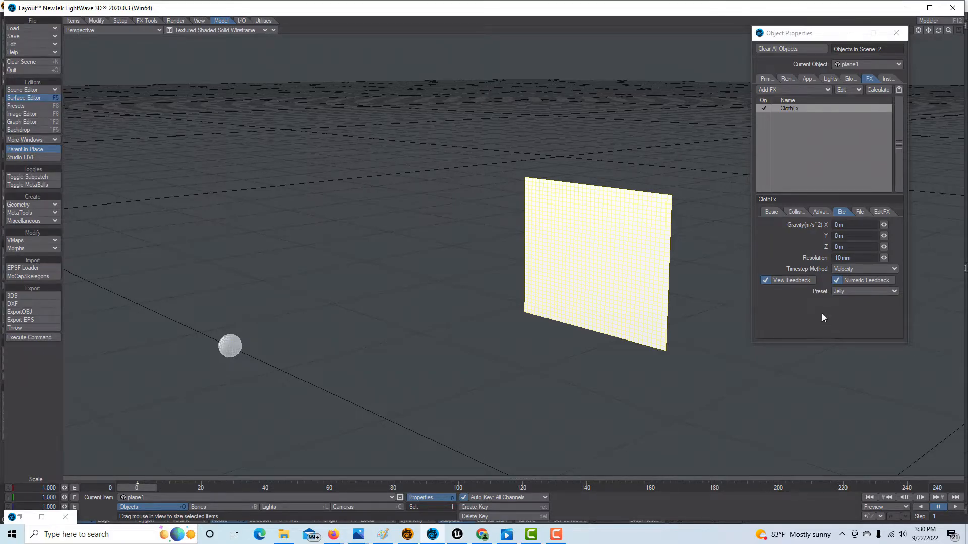
# Step: Review the Advanced and Basic ClothFX settings and reposition the Object Properties window
pyautogui.click(820, 211)
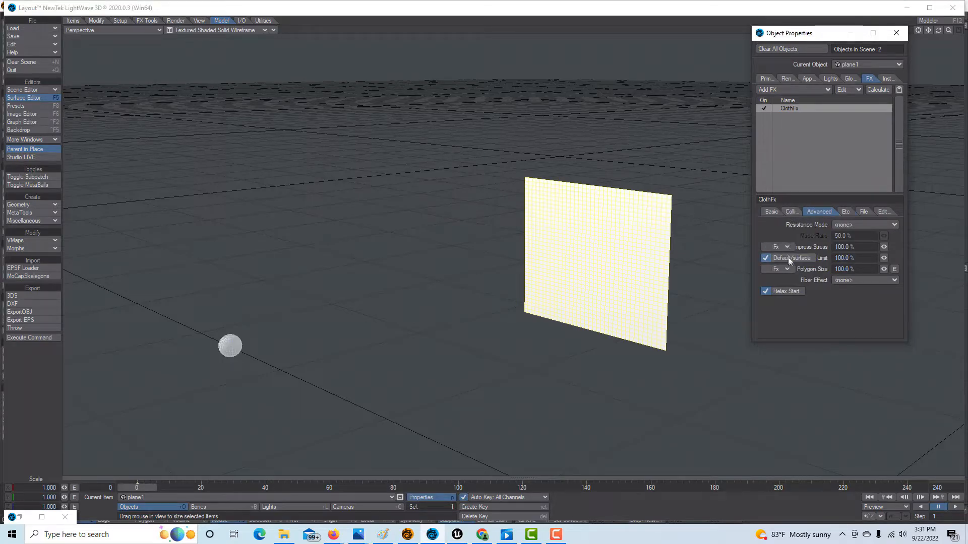
pyautogui.click(773, 212)
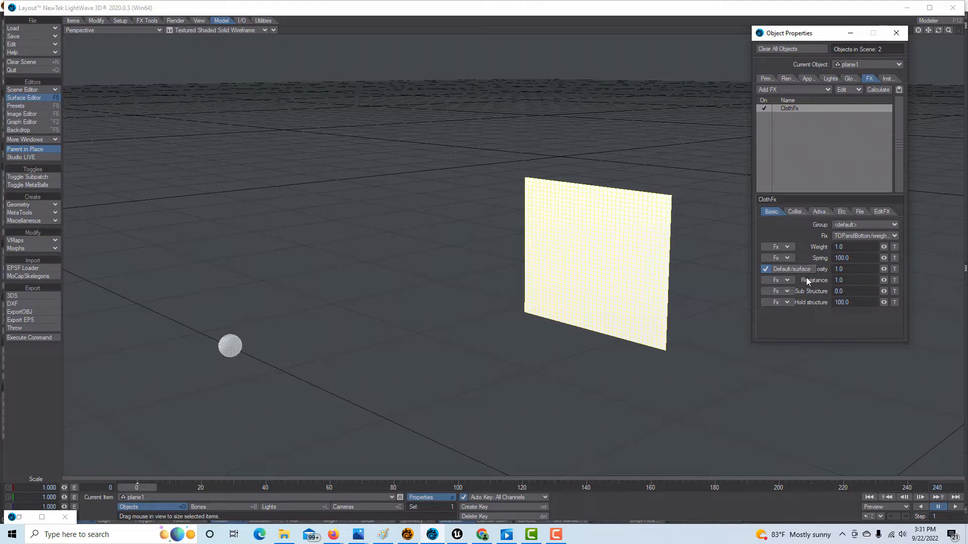
pyautogui.moveTo(802, 37); pyautogui.dragTo(814, 96)
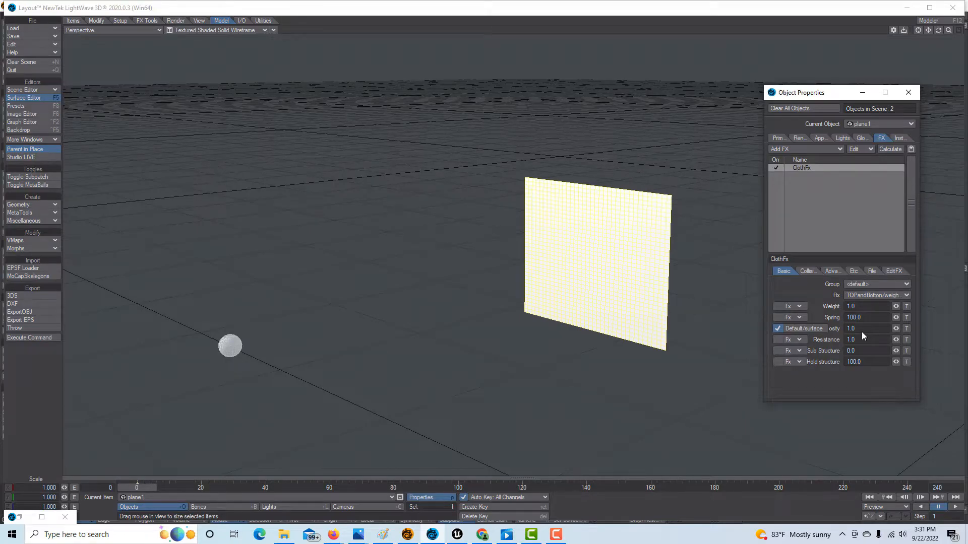
# Step: Play the sphere-and-cloth animation twice from the start and pause it
pyautogui.click(955, 508)
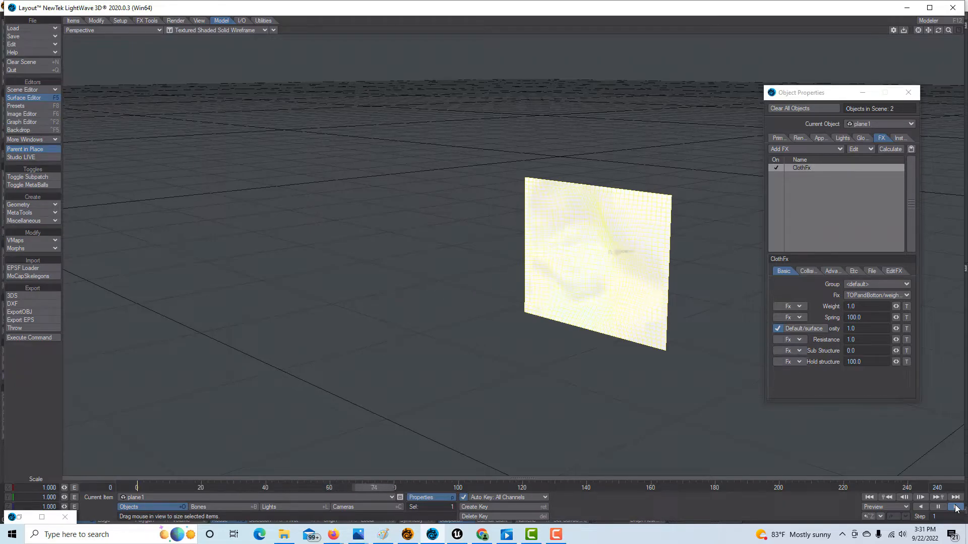
pyautogui.click(871, 497)
pyautogui.click(956, 509)
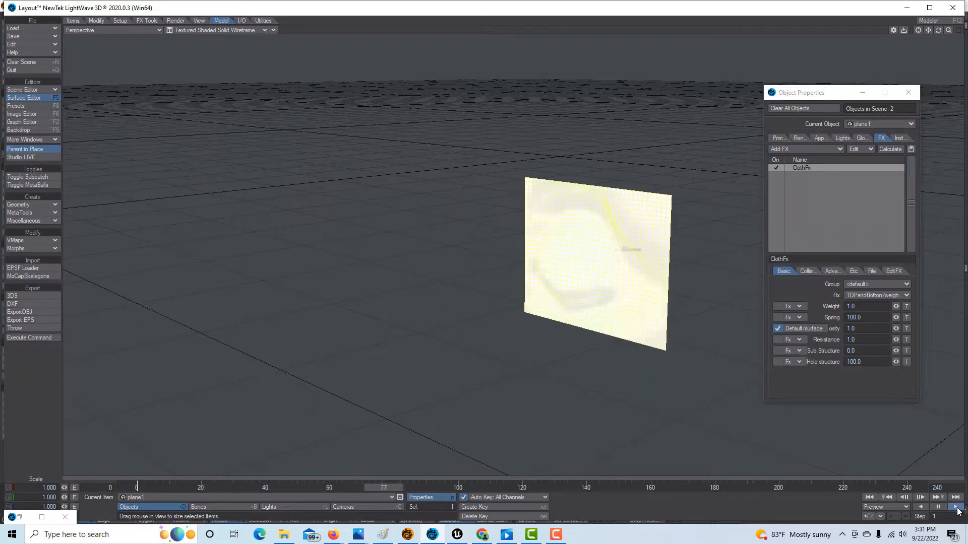
pyautogui.click(938, 508)
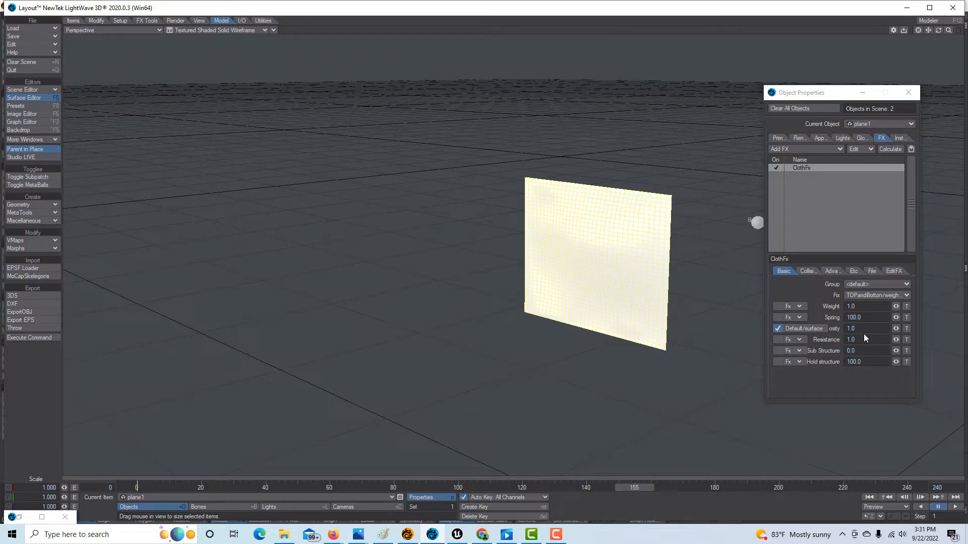
# Step: Set the cloth's Viscosity to 0 using the Default/surface option and calculate the dynamics
pyautogui.click(778, 329)
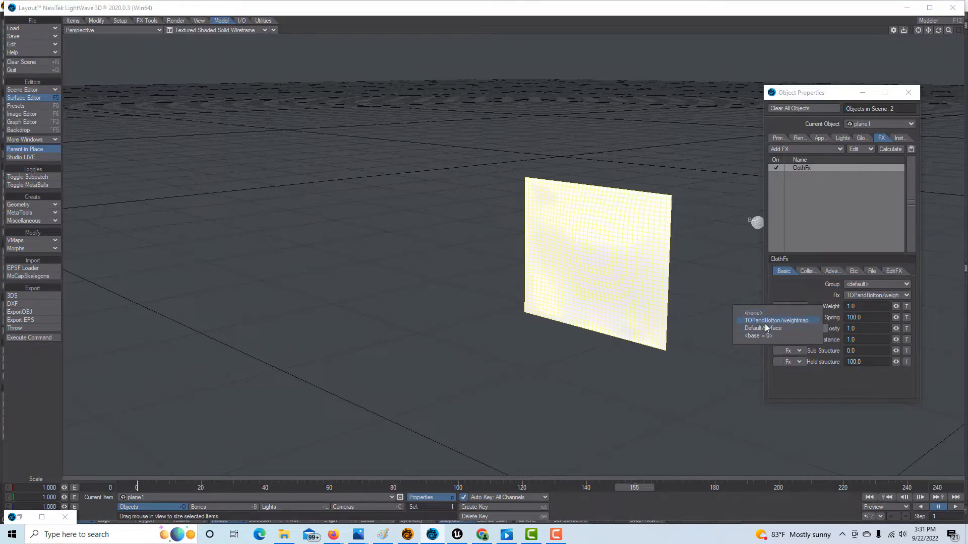
pyautogui.click(765, 328)
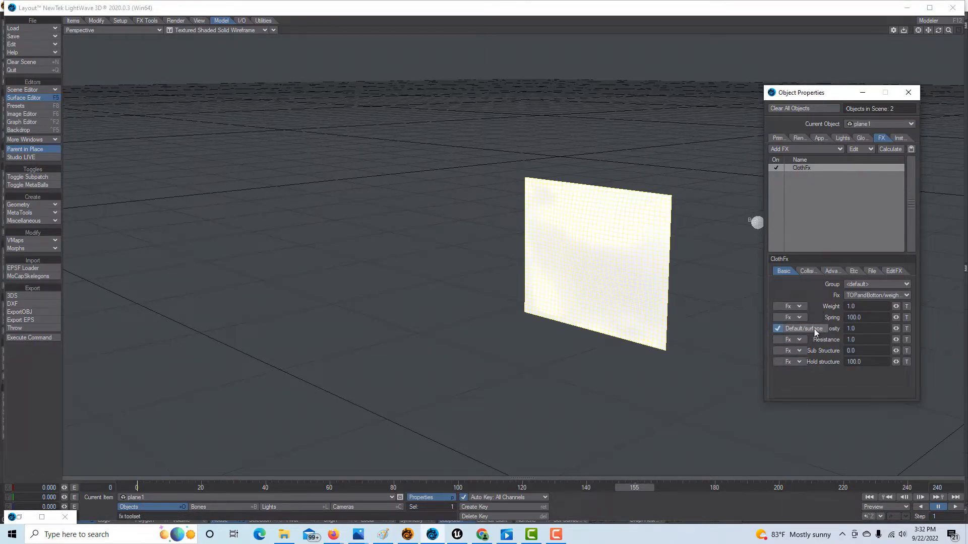
pyautogui.doubleClick(859, 328)
pyautogui.write('0')
pyautogui.press('Tab')
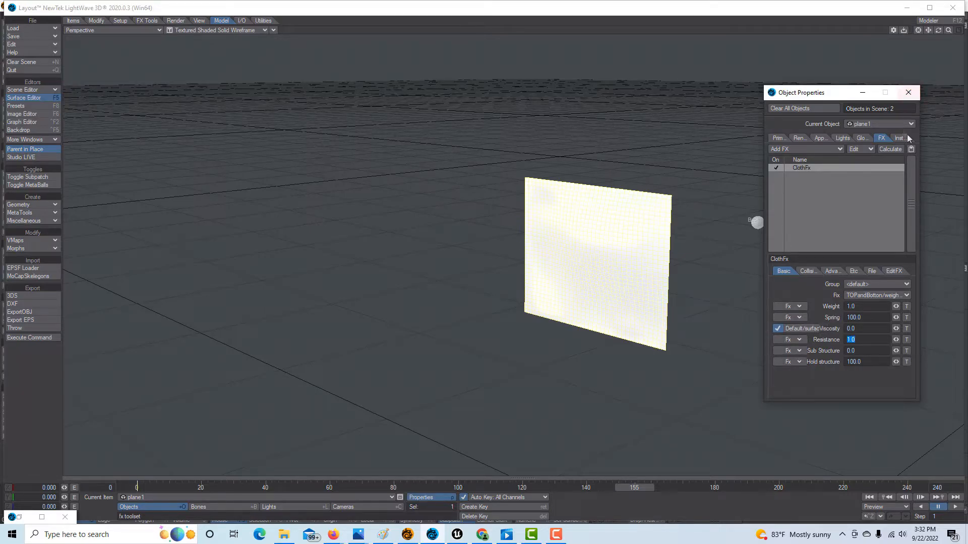
pyautogui.click(897, 150)
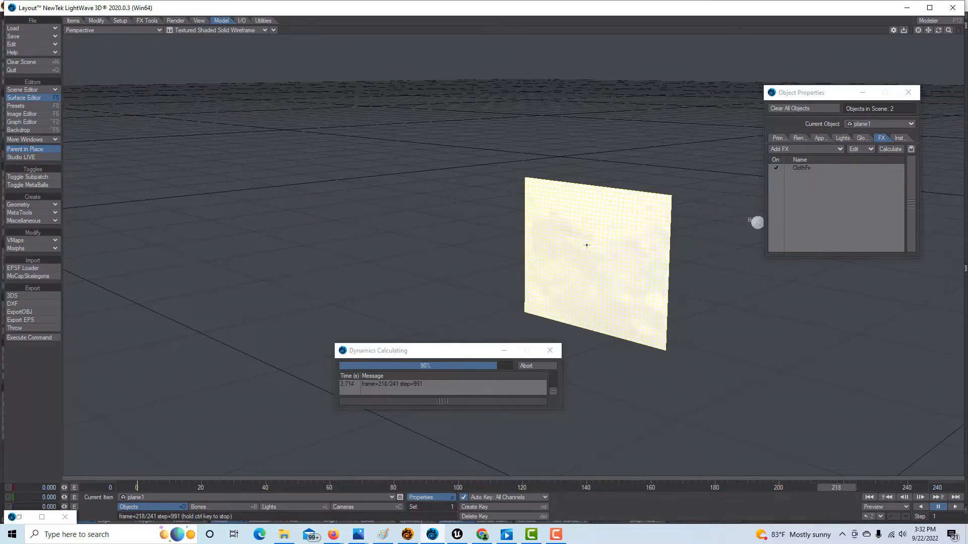
# Step: Set the ClothFX Viscosity to 0.6 and recalculate the dynamics
pyautogui.click(813, 168)
pyautogui.click(869, 329)
pyautogui.press('BackSpace')
pyautogui.write('.6')
pyautogui.press('Tab')
pyautogui.click(889, 149)
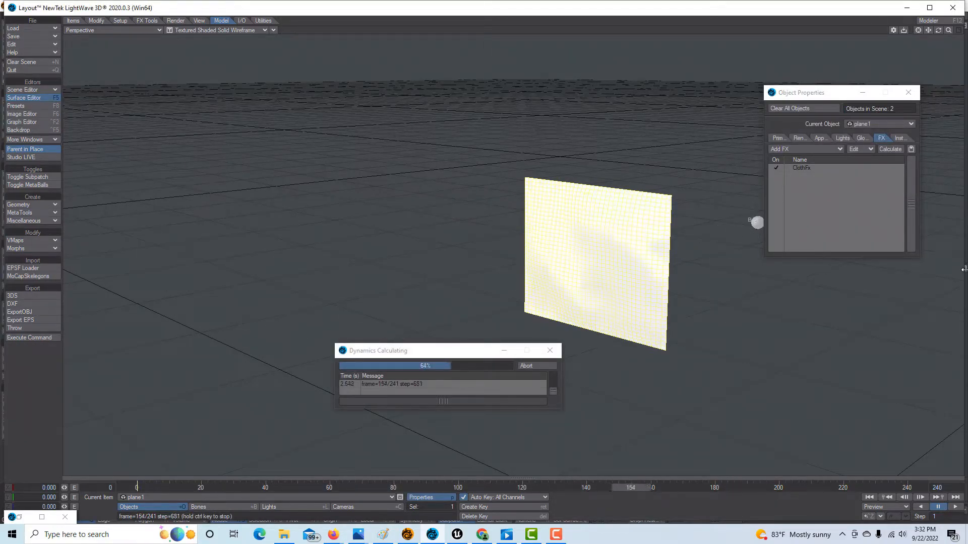
# Step: Set the ClothFX Viscosity to 0.9 and recalculate the dynamics
pyautogui.click(833, 168)
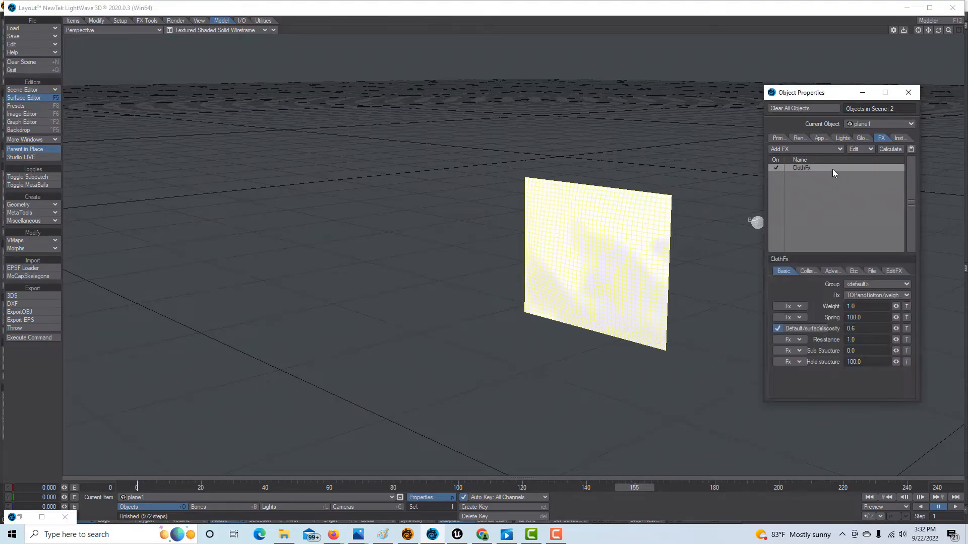
pyautogui.click(870, 328)
pyautogui.write('.9')
pyautogui.press('Tab')
pyautogui.click(889, 150)
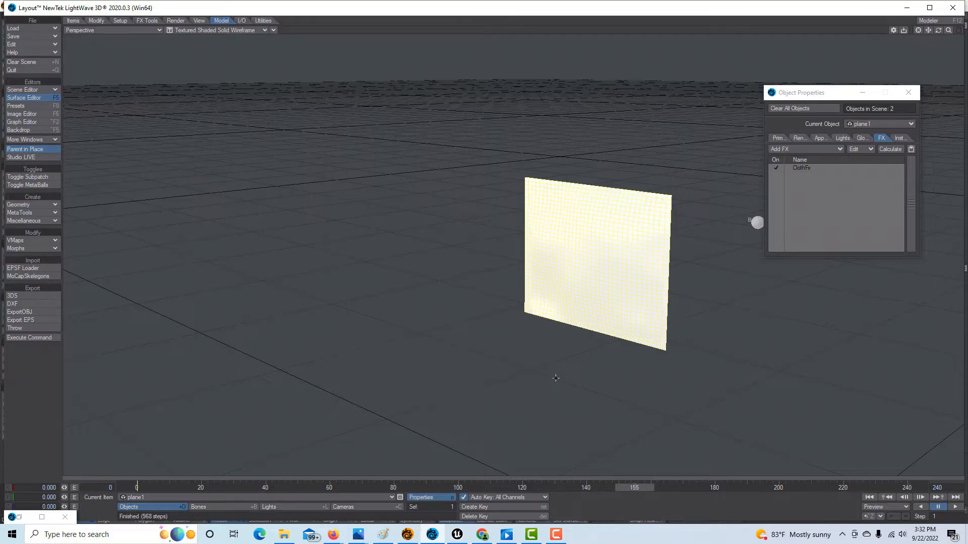
# Step: Review the Etc, Advanced and Basic ClothFX settings, and set the cloth's collision Interaction to Default/surface
pyautogui.click(816, 169)
pyautogui.click(856, 271)
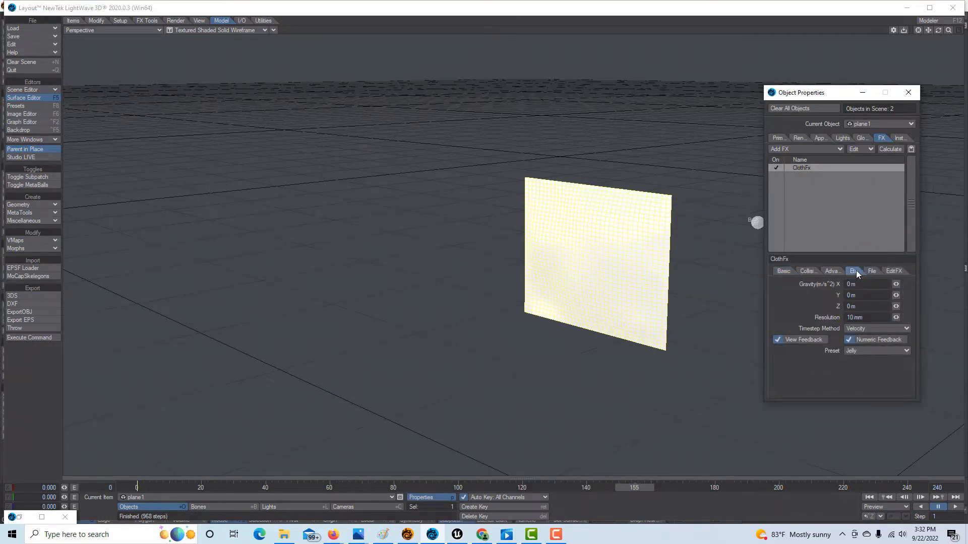
pyautogui.click(837, 271)
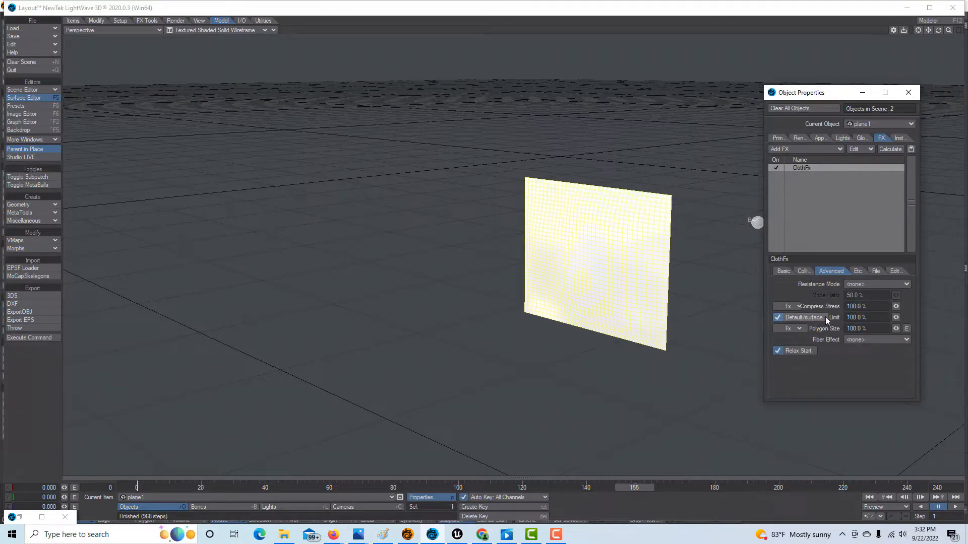
pyautogui.click(803, 317)
pyautogui.click(769, 317)
pyautogui.click(788, 269)
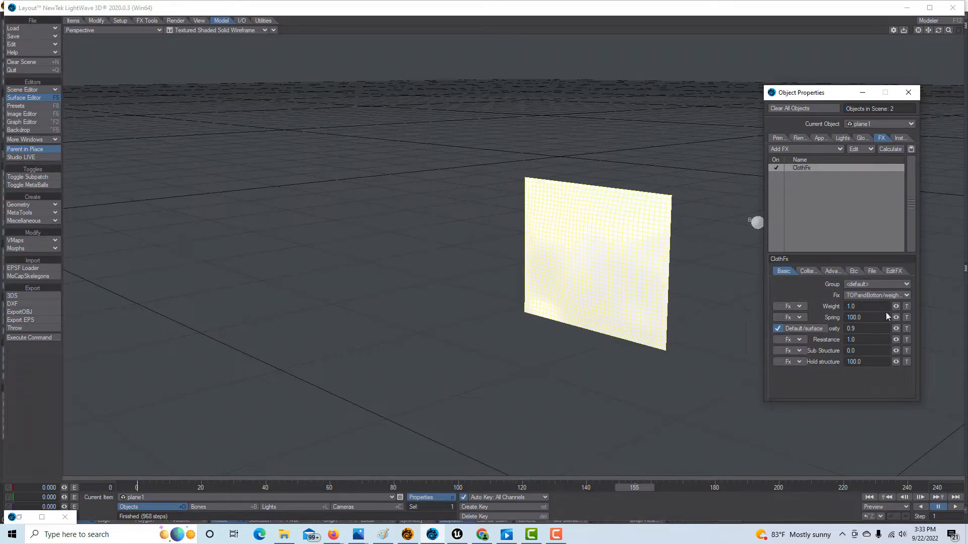
pyautogui.click(807, 271)
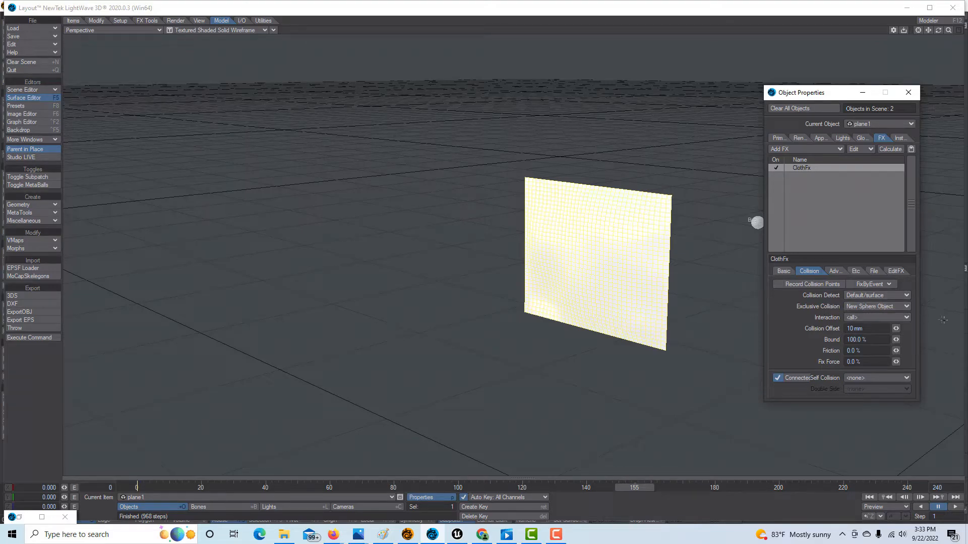
pyautogui.click(901, 316)
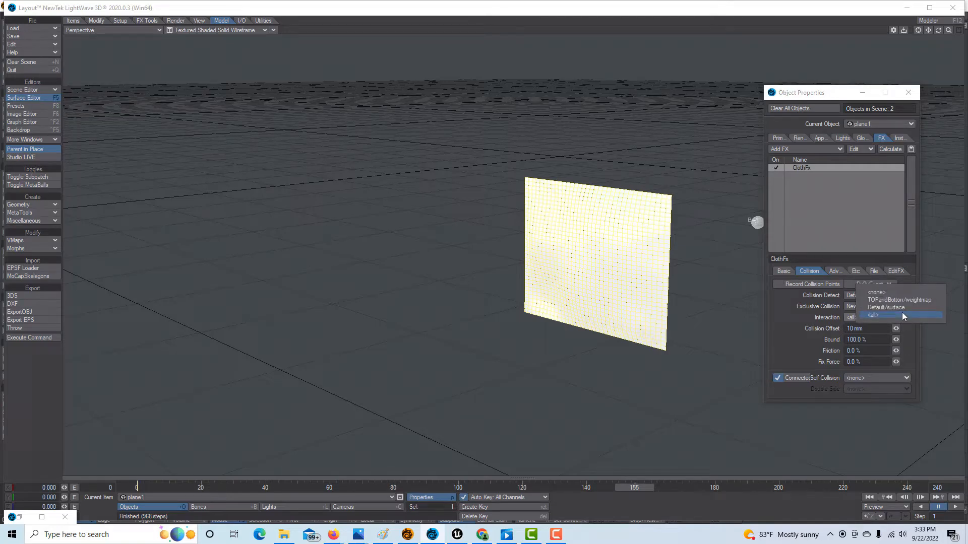
pyautogui.click(902, 308)
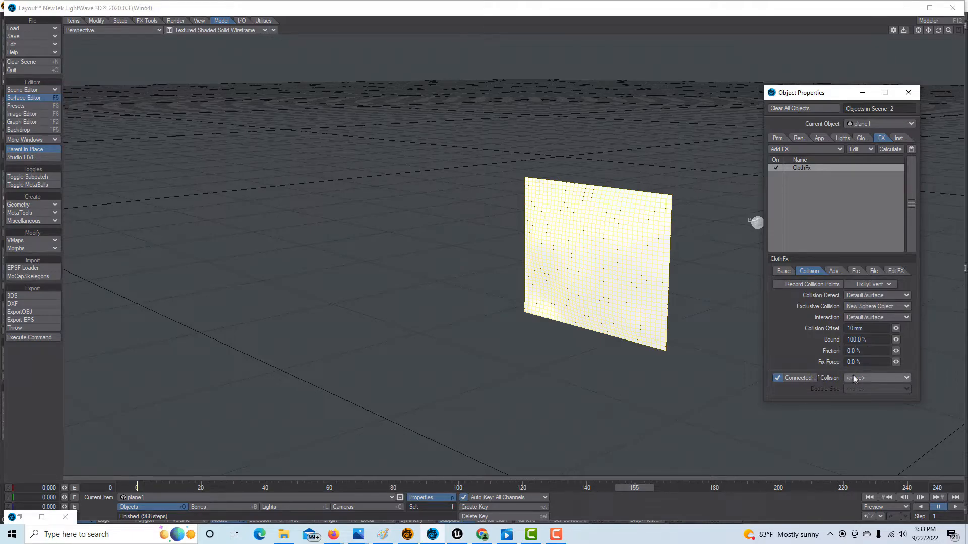
# Step: Set the cloth's Stretch Limit to 25% and recalculate the dynamics
pyautogui.click(837, 271)
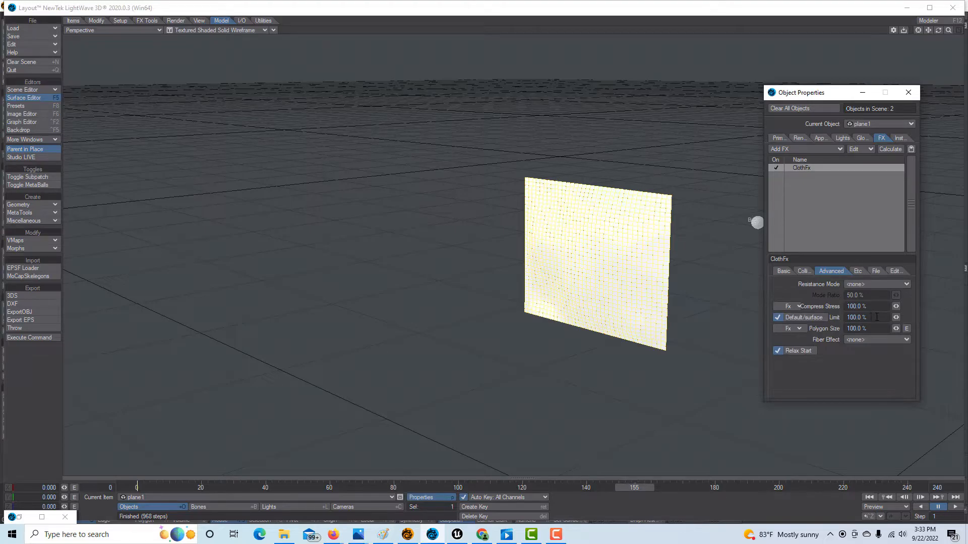
pyautogui.moveTo(877, 317); pyautogui.dragTo(823, 317)
pyautogui.write('25')
pyautogui.press('Tab')
pyautogui.click(896, 151)
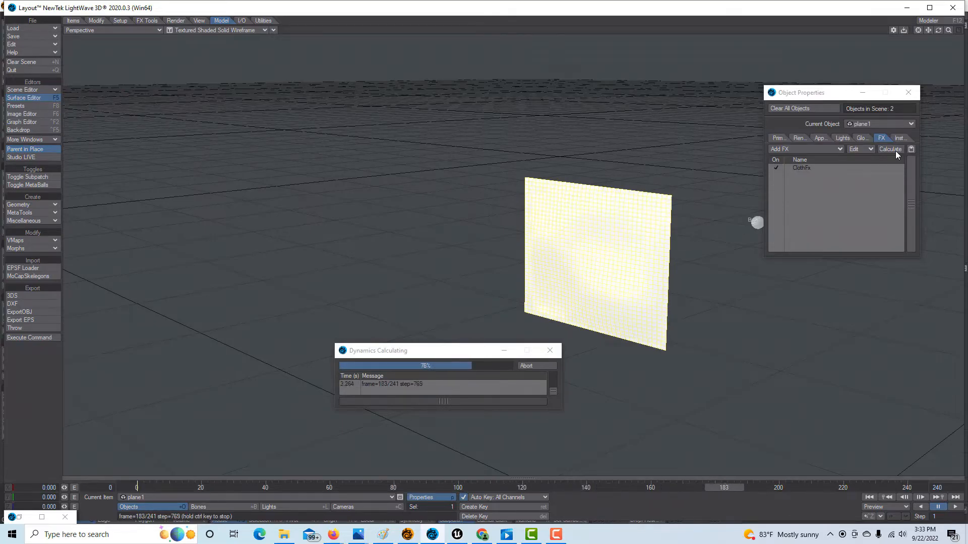
# Step: Raise the cloth's Stretch Limit to 50% and calculate the dynamics again
pyautogui.click(846, 170)
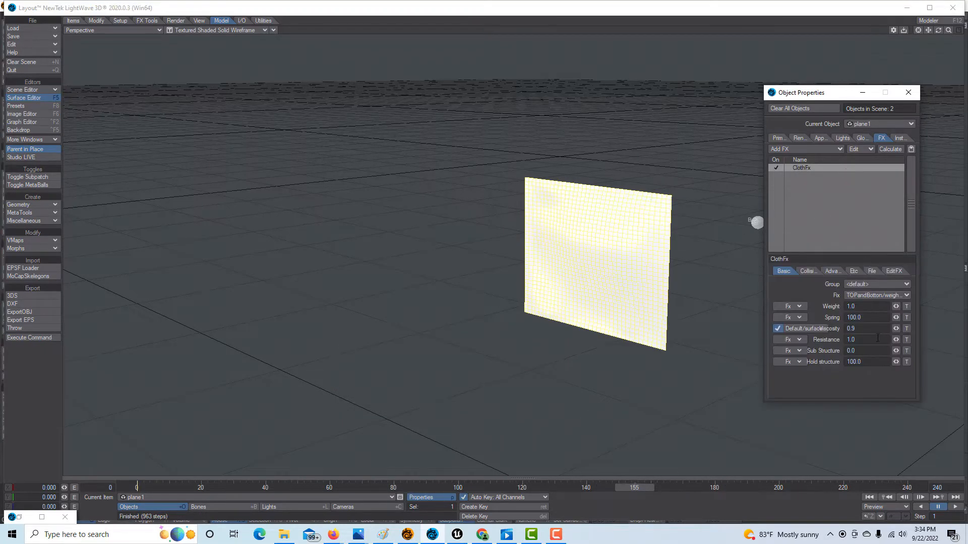
pyautogui.click(832, 270)
pyautogui.moveTo(864, 318); pyautogui.dragTo(801, 307)
pyautogui.write('50')
pyautogui.press('Tab')
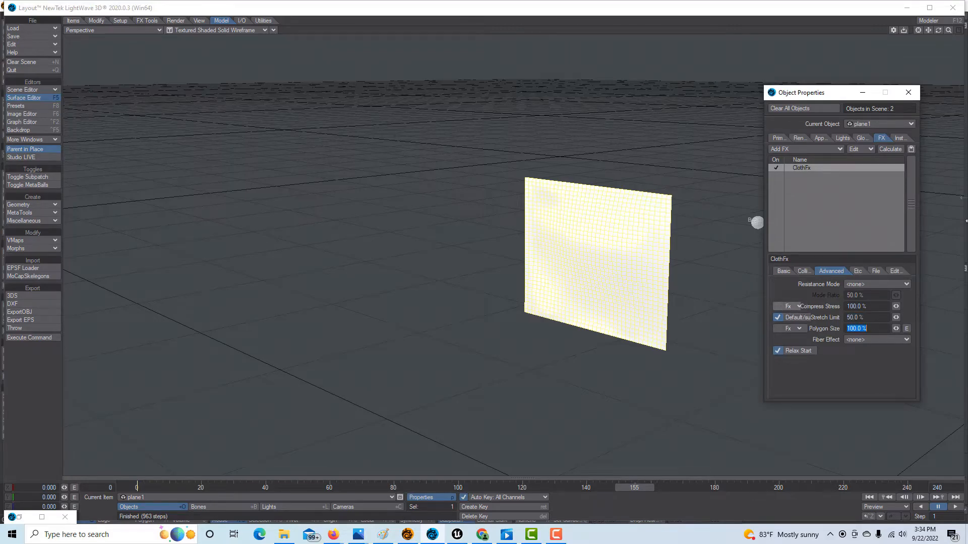
pyautogui.click(895, 151)
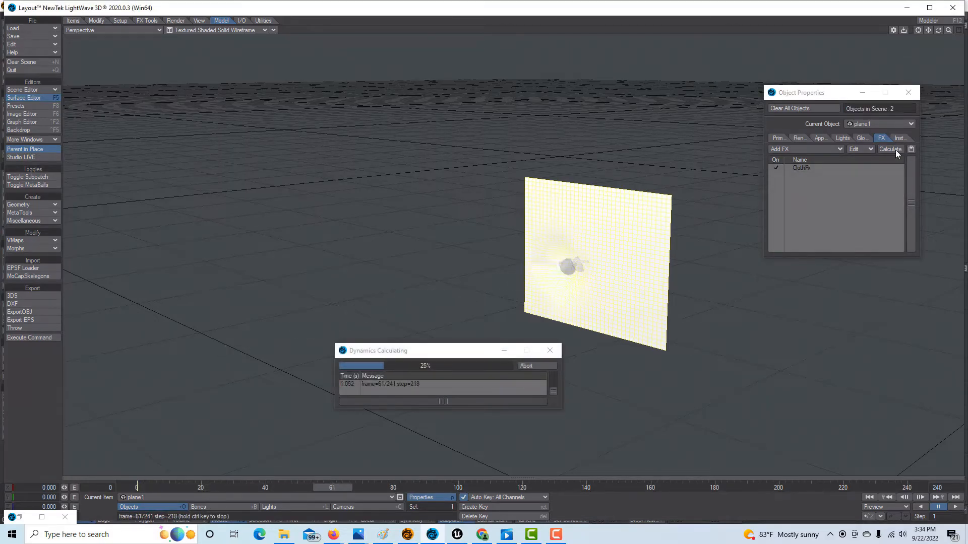
# Step: Restore the cloth's Stretch Limit to 100% and rerun the dynamics calculation
pyautogui.click(834, 169)
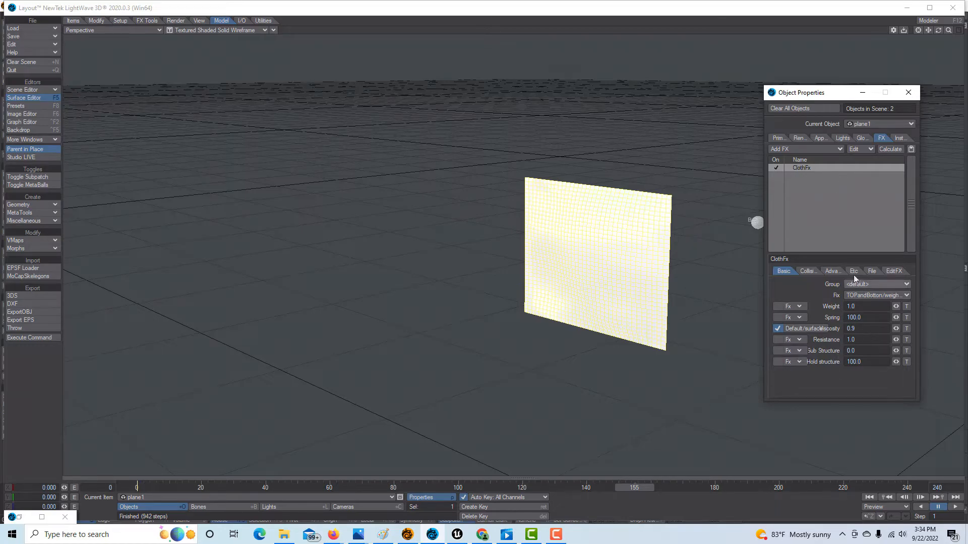
pyautogui.click(839, 271)
pyautogui.click(868, 318)
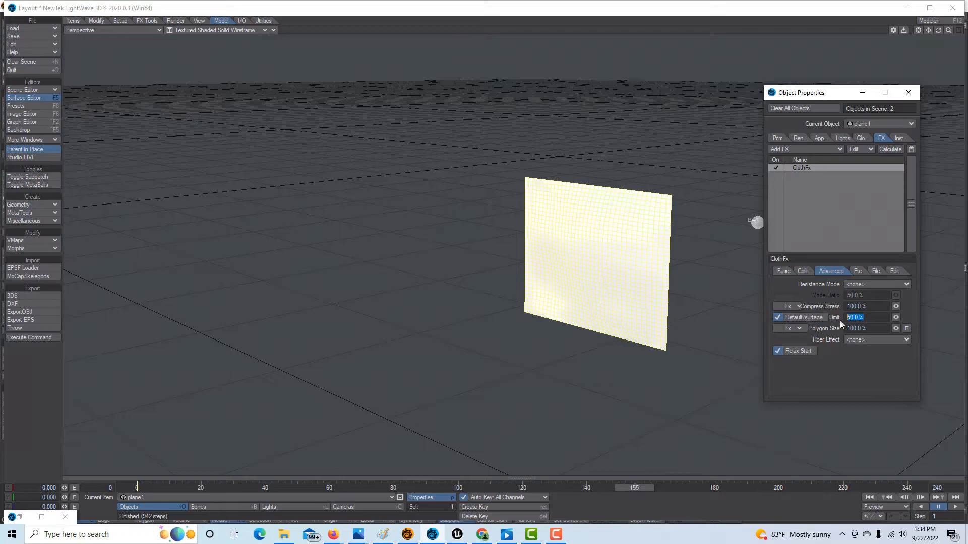
pyautogui.write('100')
pyautogui.press('Tab')
pyautogui.click(889, 150)
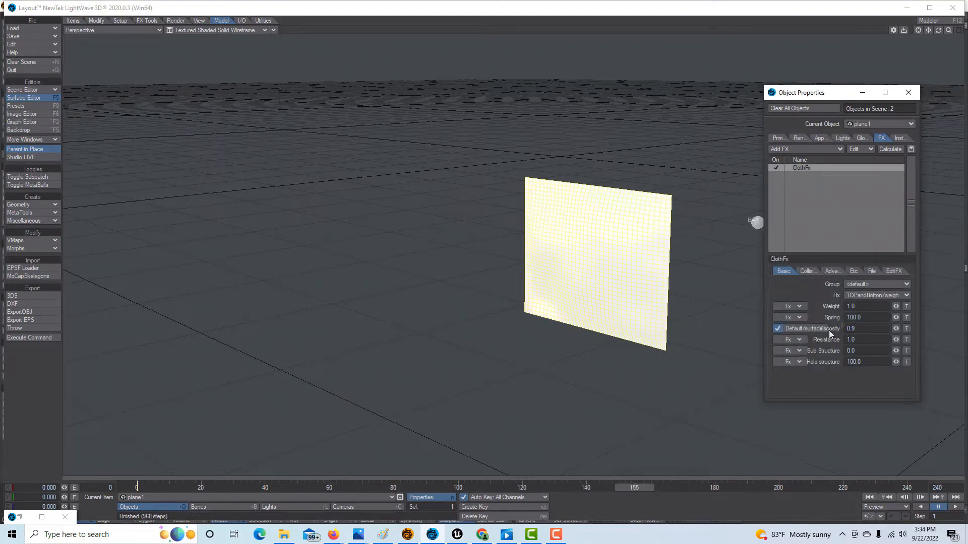
# Step: Set the cloth's Stretch Limit to 0% and recalculate the dynamics
pyautogui.click(834, 271)
pyautogui.click(880, 318)
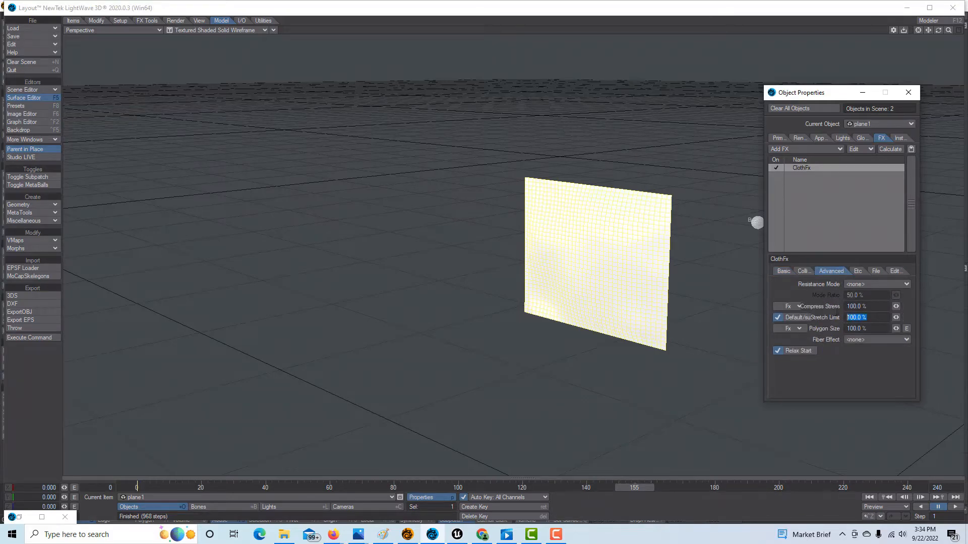
pyautogui.write('0')
pyautogui.press('Tab')
pyautogui.click(890, 150)
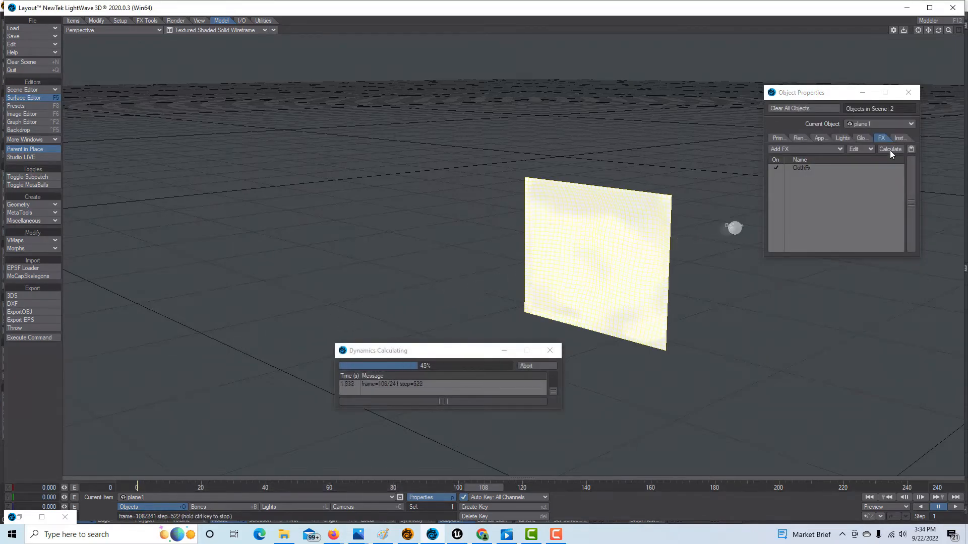